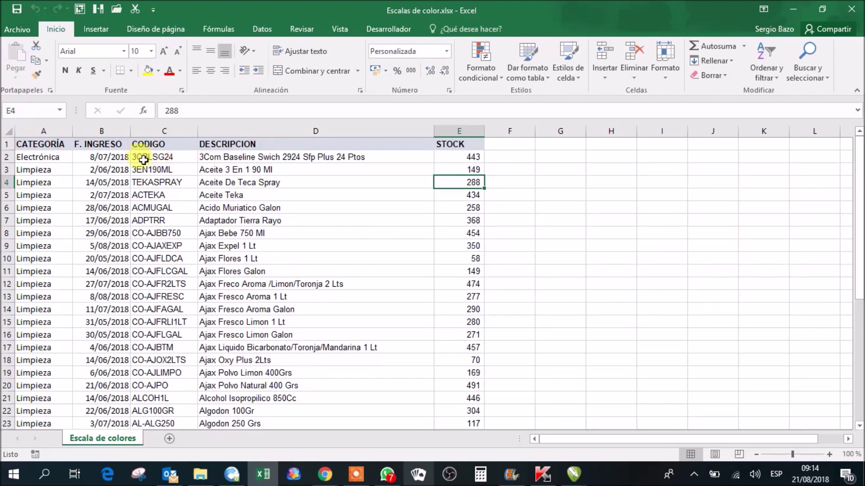
Select the F. INGRESO dates in B2:B40 and start a new conditional formatting rule
scroll(262, 304, down, 1)
scroll(262, 304, down, 6)
scroll(262, 304, up, 7)
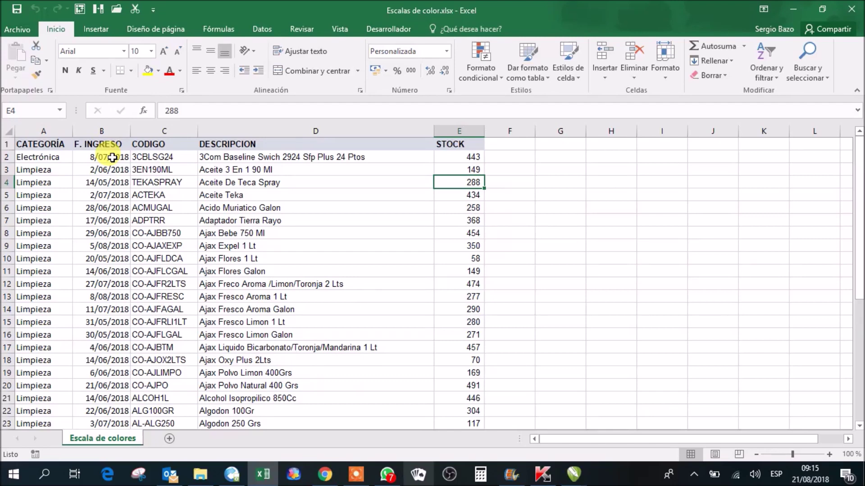
mouse_move(112, 157)
mouse_down()
mouse_move(77, 465)
mouse_move(90, 474)
mouse_move(77, 440)
mouse_move(90, 382)
mouse_up()
scroll(87, 332, up, 7)
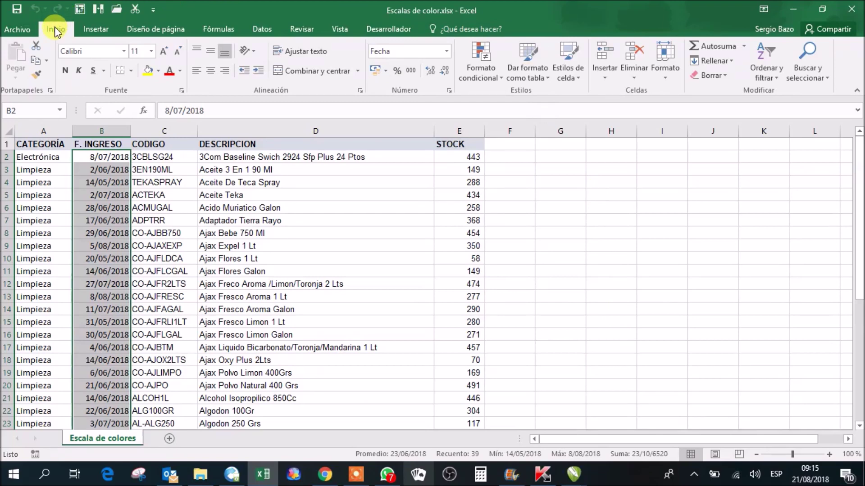
click(480, 64)
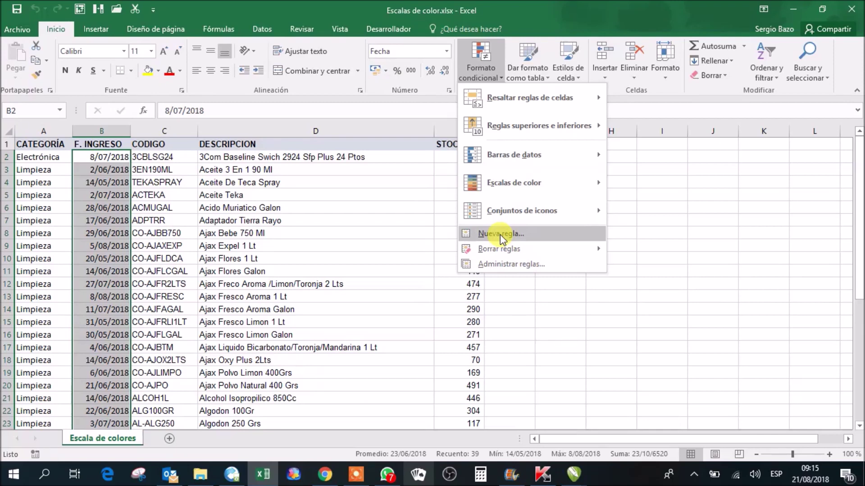
click(500, 234)
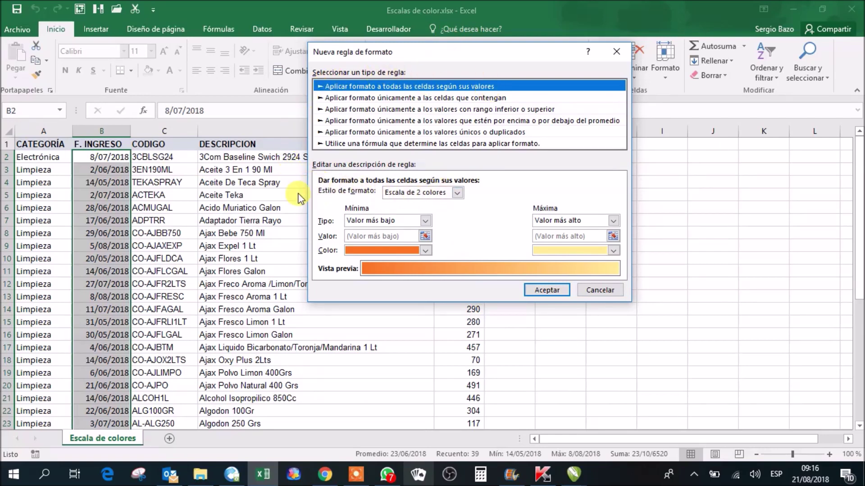
Keep the two-colour scale style and apply the orange-to-light-yellow scale to the dates
click(436, 189)
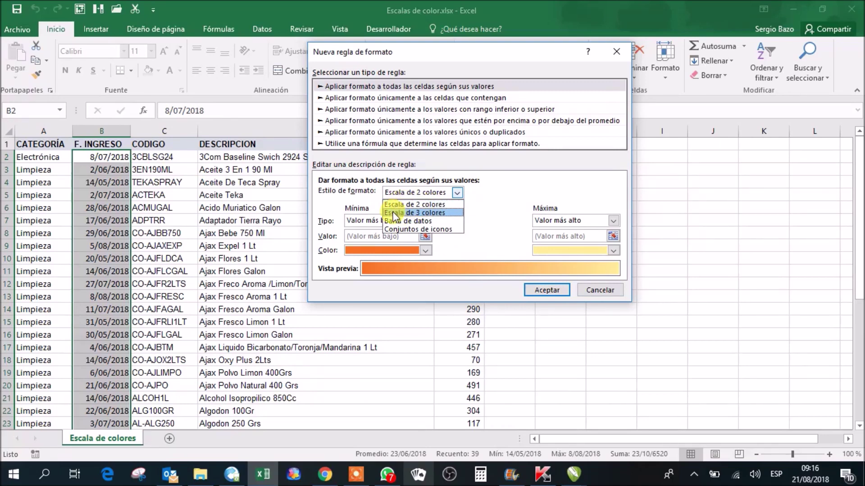
click(431, 206)
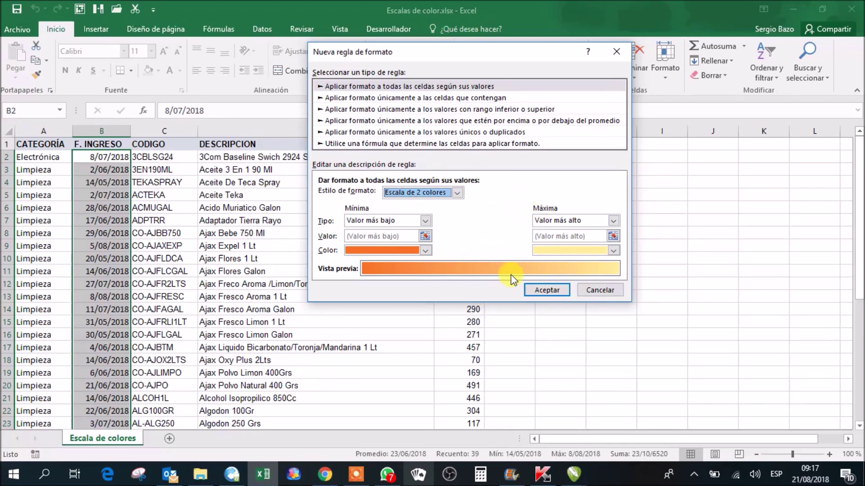
click(546, 290)
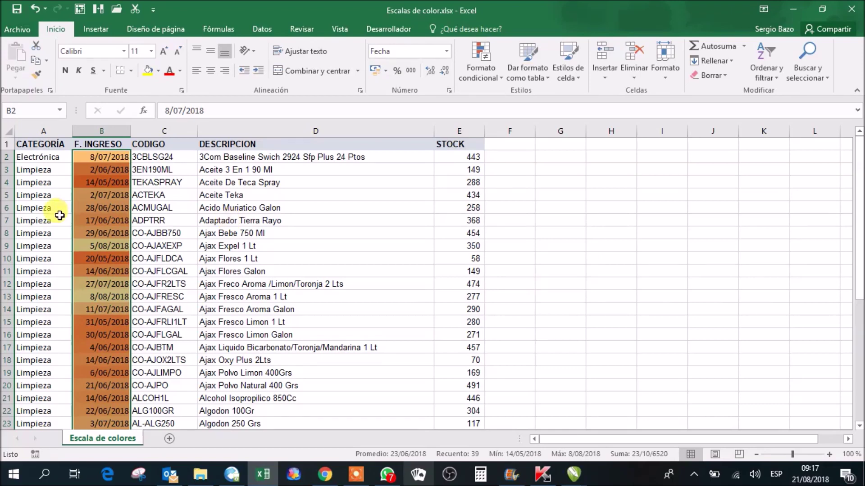
Sort the rows by F. INGRESO from oldest to newest
click(113, 220)
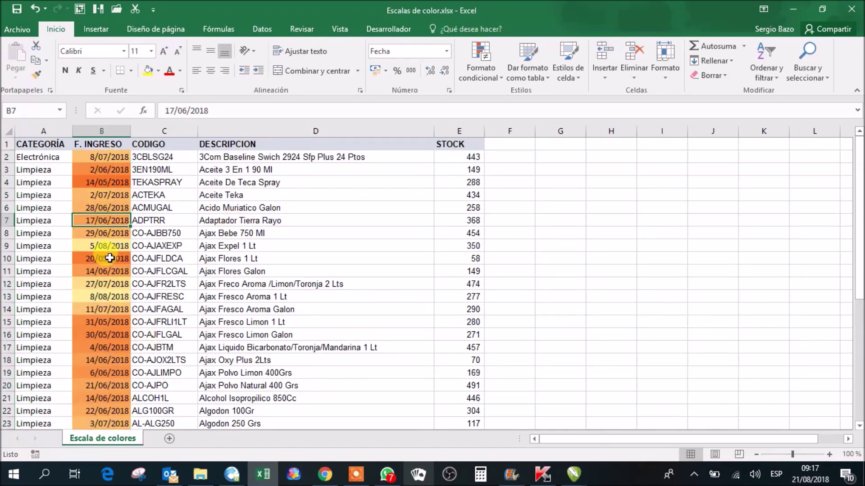
scroll(108, 327, down, 2)
scroll(108, 328, down, 4)
scroll(109, 327, up, 6)
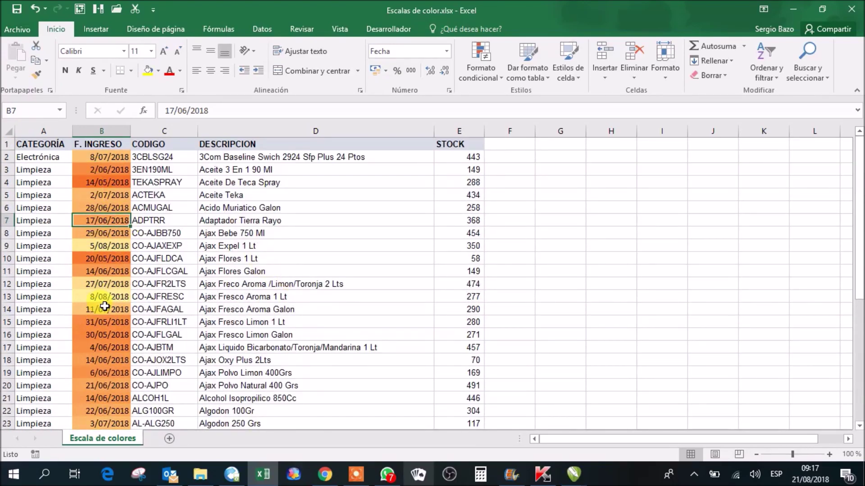
click(104, 283)
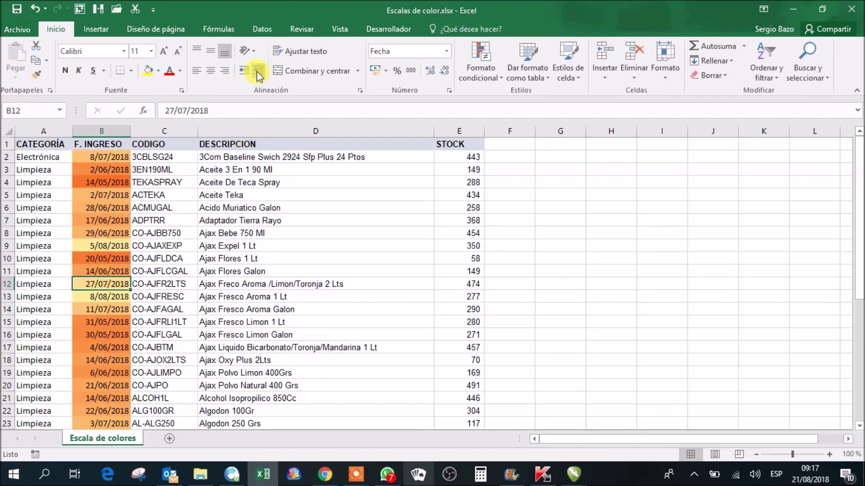
click(263, 29)
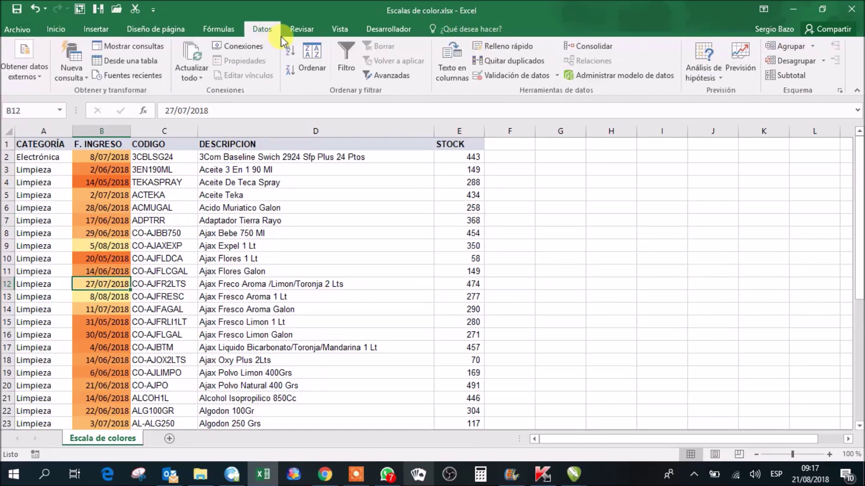
click(291, 52)
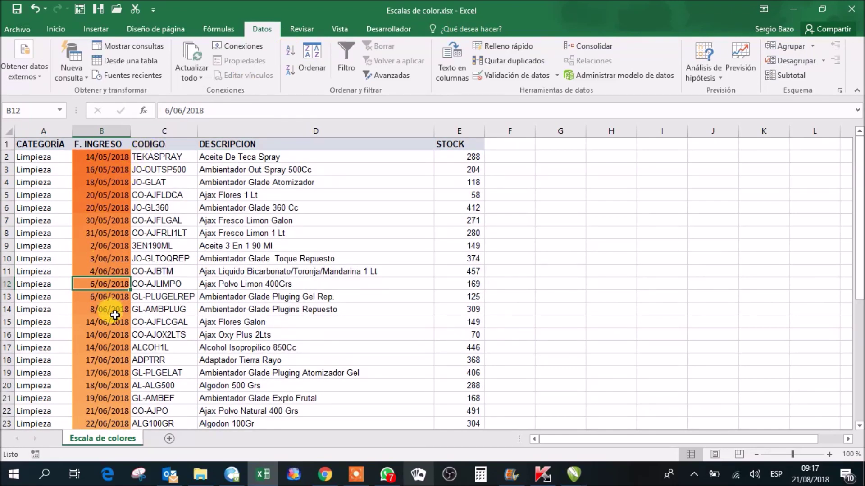
Check the colour gradient from the earliest date in B2 to the latest in B40
scroll(115, 315, down, 1)
scroll(114, 314, down, 2)
scroll(115, 315, down, 1)
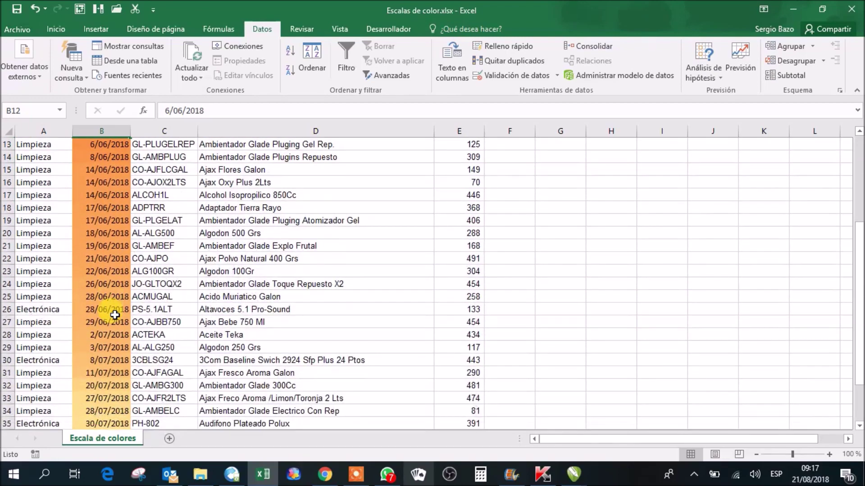
scroll(115, 315, down, 1)
scroll(115, 315, down, 2)
scroll(114, 315, up, 3)
scroll(115, 315, up, 2)
scroll(114, 314, up, 2)
click(82, 157)
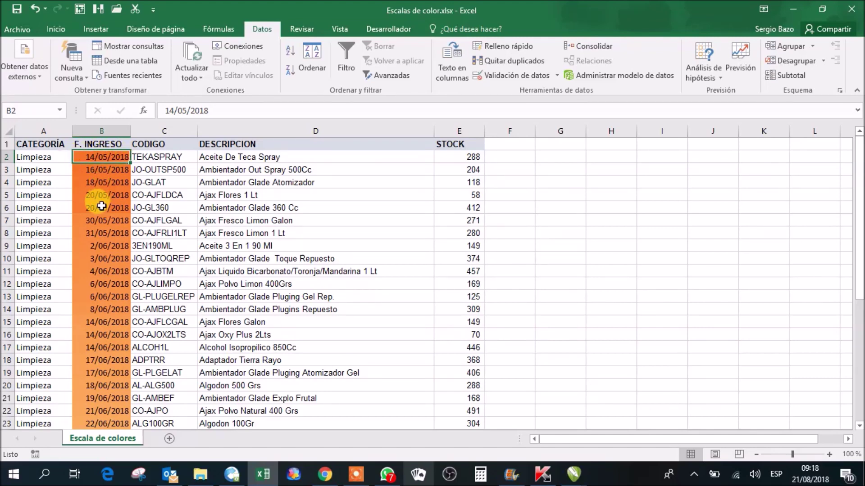
scroll(101, 206, down, 1)
scroll(101, 205, down, 2)
scroll(100, 202, down, 3)
scroll(100, 203, down, 1)
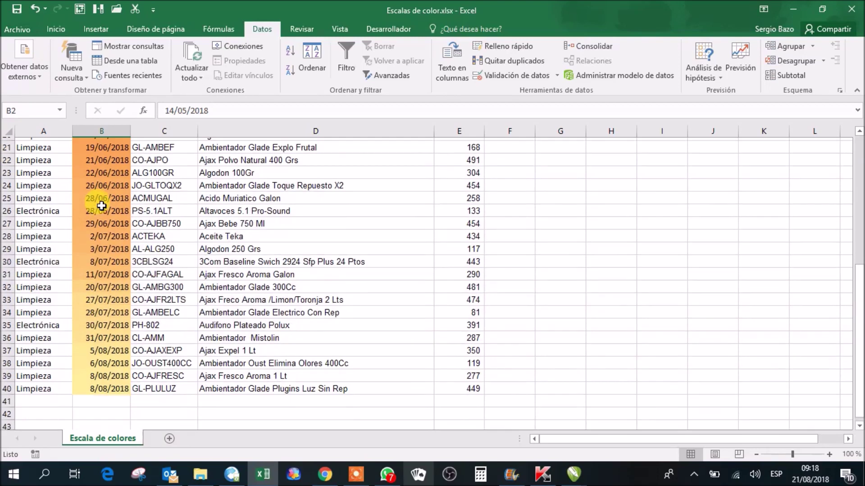
scroll(98, 234, down, 1)
click(100, 333)
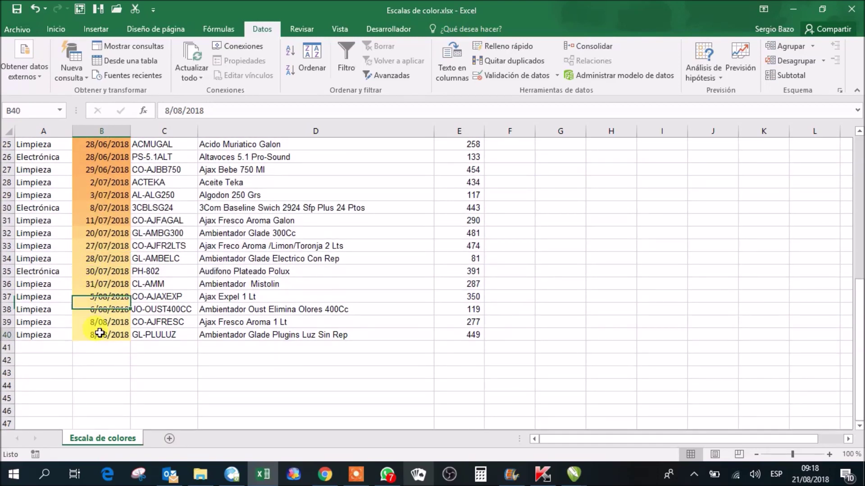
scroll(115, 259, up, 2)
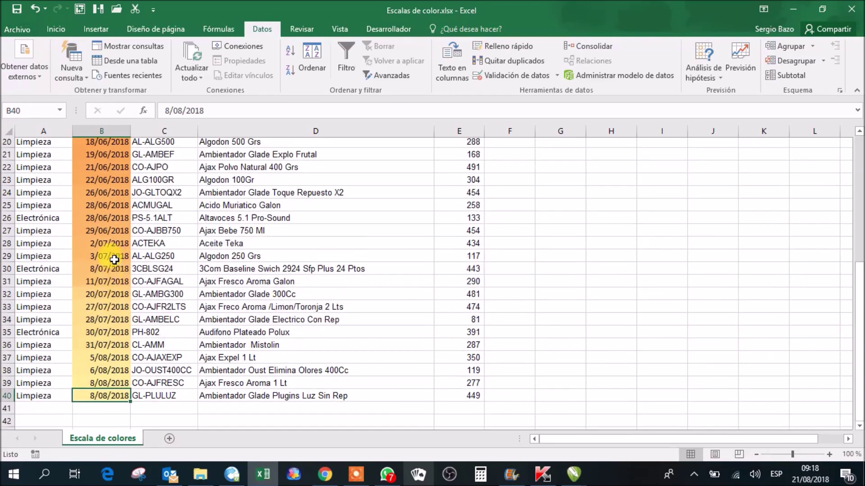
scroll(115, 260, up, 3)
scroll(114, 260, up, 2)
scroll(114, 260, up, 1)
scroll(114, 260, down, 2)
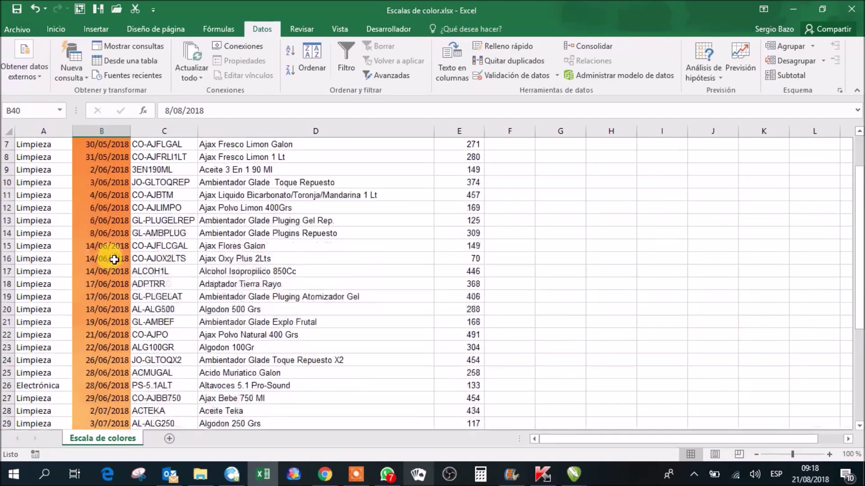
scroll(114, 260, down, 4)
scroll(114, 260, down, 2)
scroll(114, 260, up, 4)
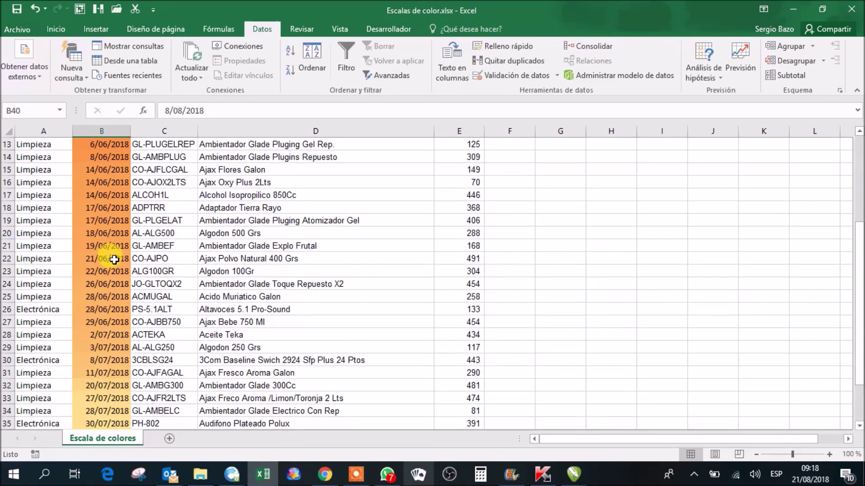
Undo the date sort with Ctrl+Z and review the restored row order
key(ctrl+z)
click(112, 259)
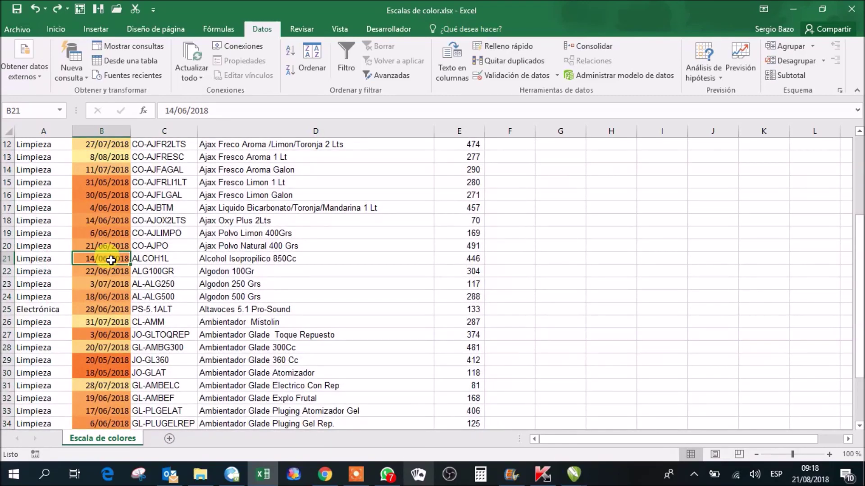
scroll(111, 260, down, 3)
scroll(111, 260, down, 2)
scroll(112, 260, up, 5)
scroll(111, 260, up, 4)
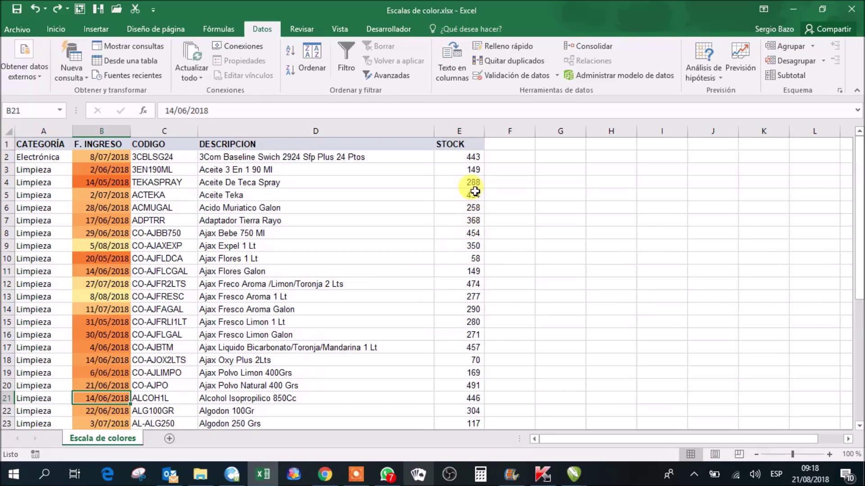
Select the STOCK values E2:E40 and start a new conditional formatting rule
click(458, 157)
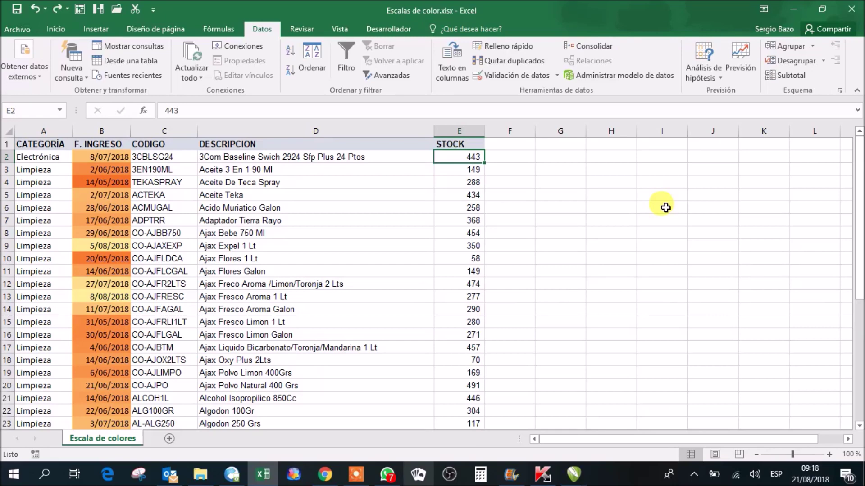
key(ctrl+shift+Down)
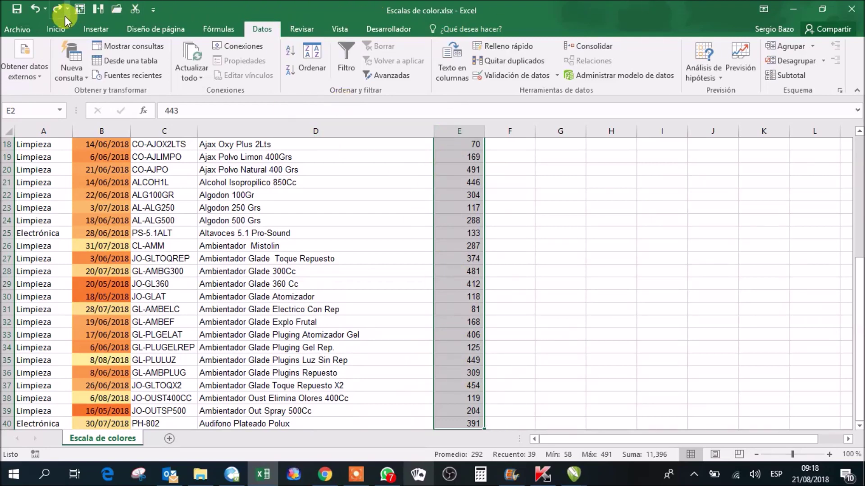
click(56, 29)
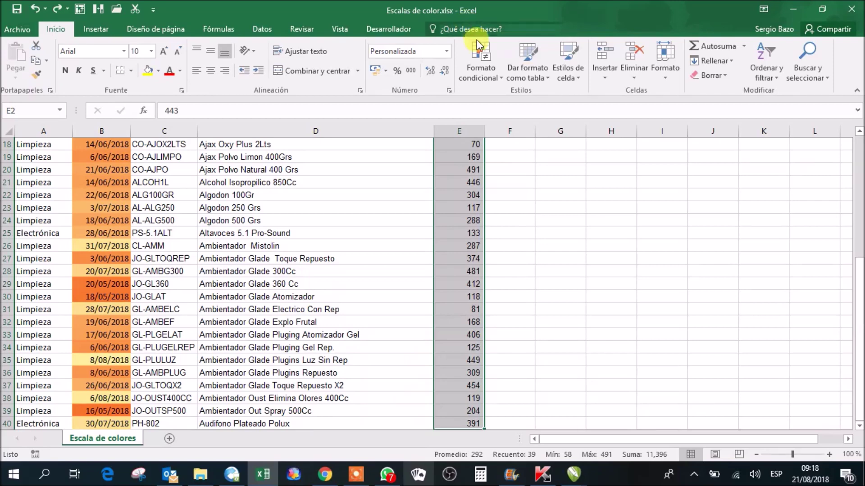
click(479, 59)
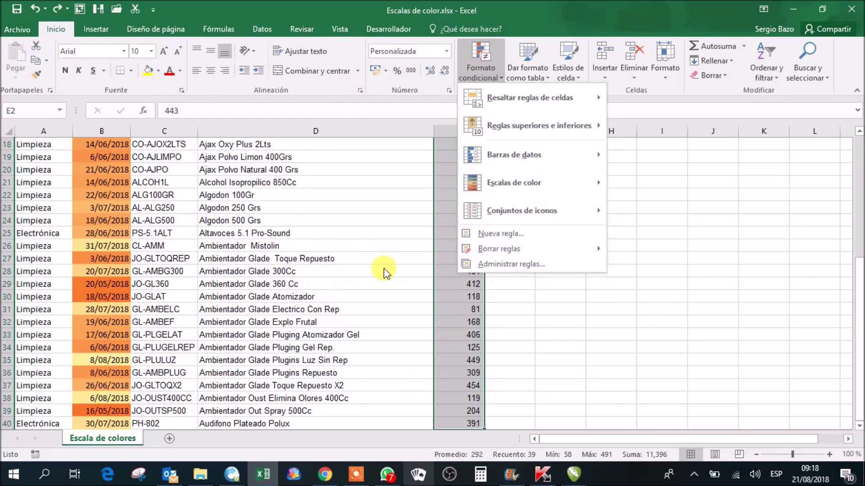
click(512, 233)
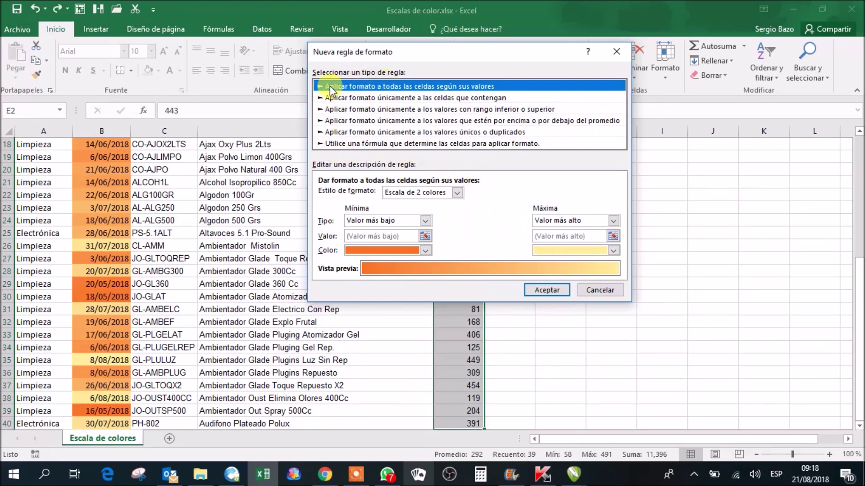
Apply a three-colour scale to STOCK: red lowest, yellow midpoint, green highest
click(407, 193)
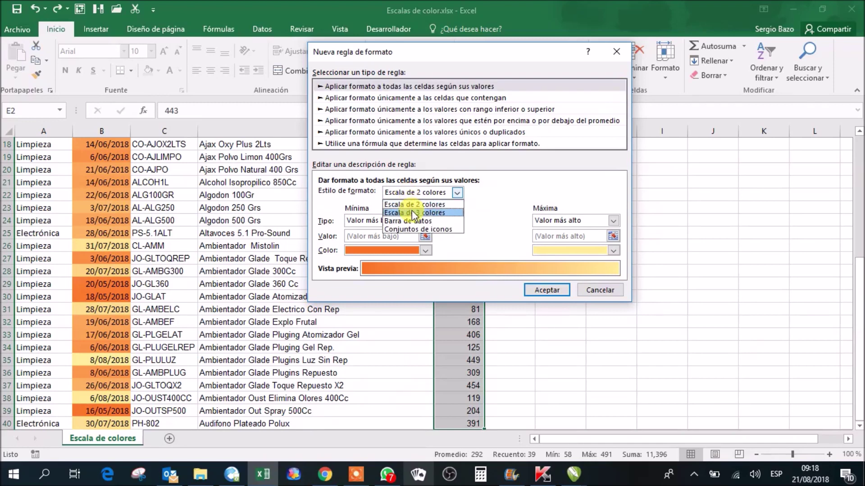
click(412, 209)
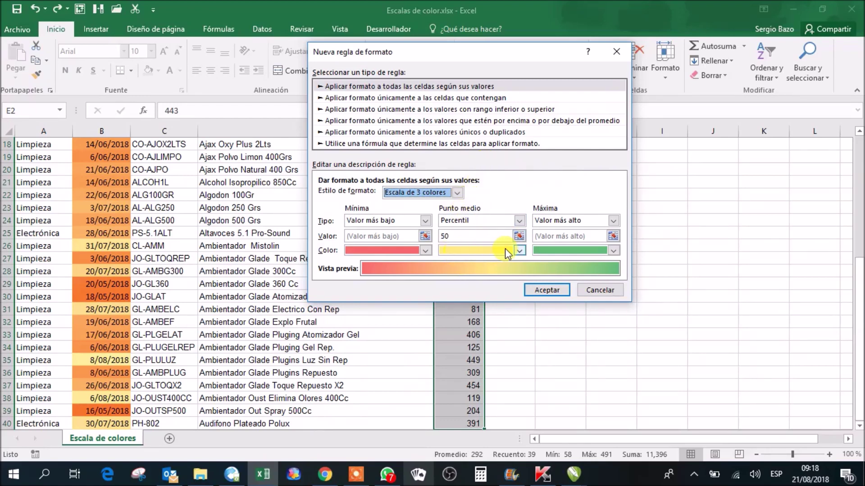
click(425, 251)
click(425, 251)
click(523, 250)
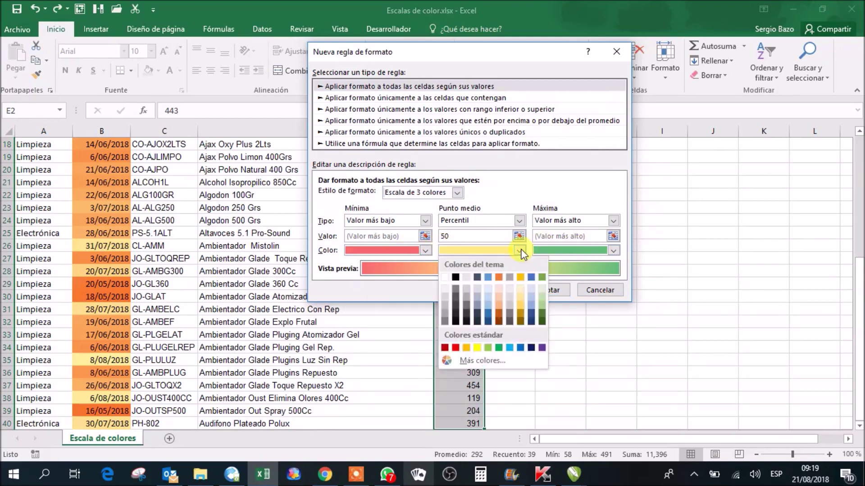
click(614, 248)
click(615, 250)
click(614, 250)
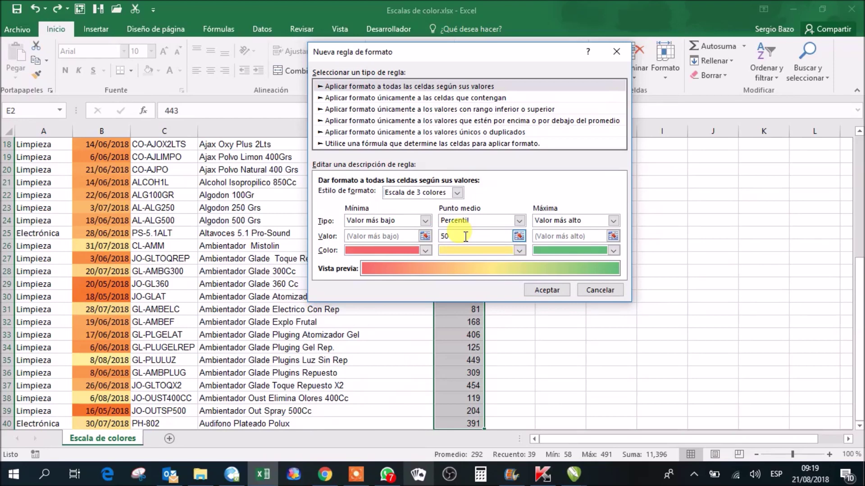
click(547, 290)
click(464, 207)
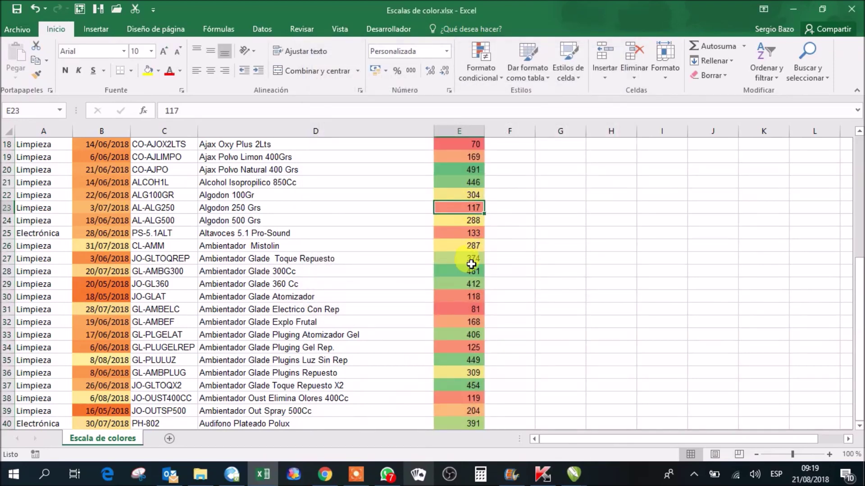
scroll(471, 265, up, 6)
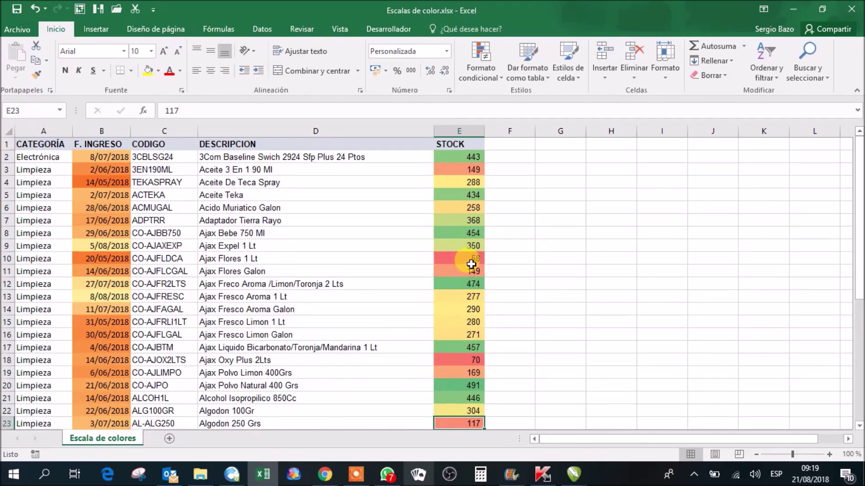
scroll(471, 264, down, 7)
scroll(471, 265, up, 4)
scroll(471, 265, up, 3)
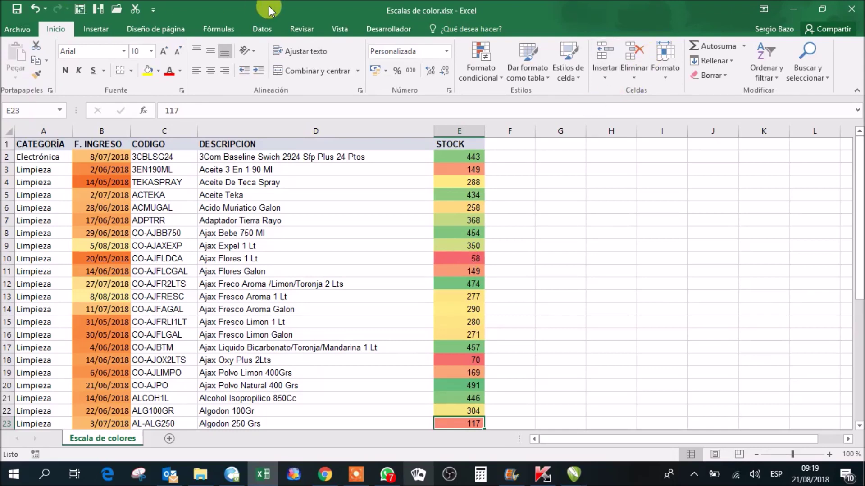
click(262, 28)
click(450, 182)
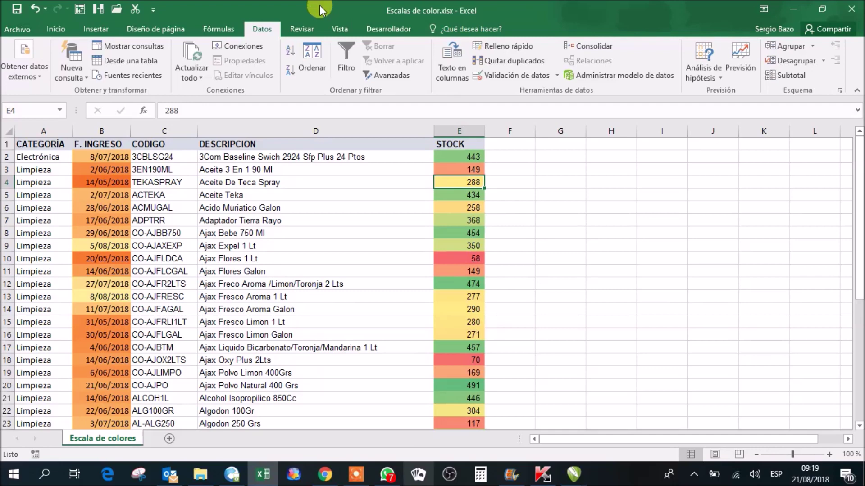
click(289, 52)
scroll(466, 166, down, 1)
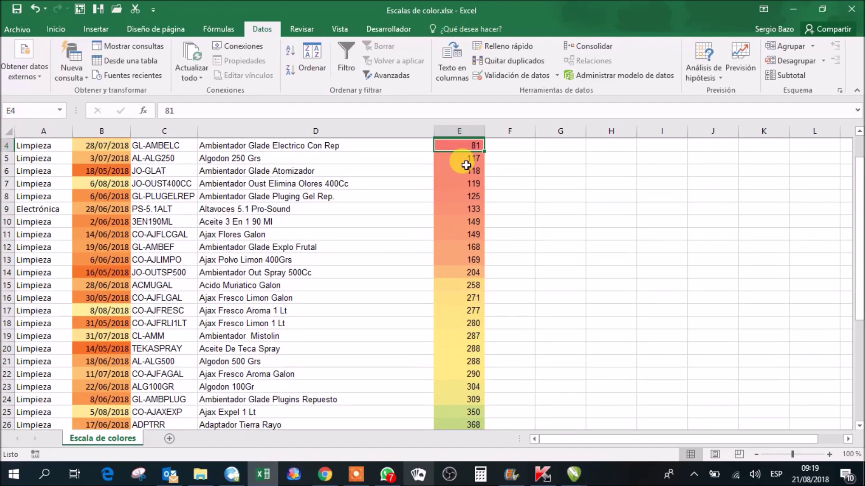
scroll(466, 166, down, 2)
scroll(466, 165, down, 3)
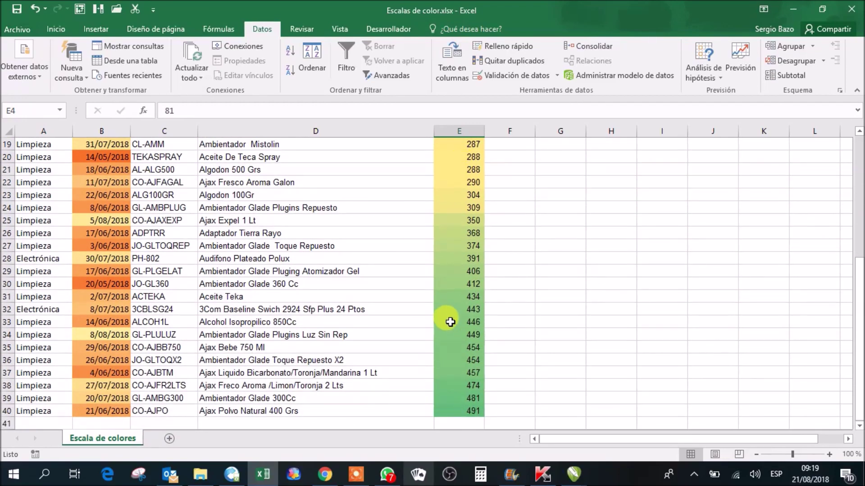
scroll(450, 222, up, 6)
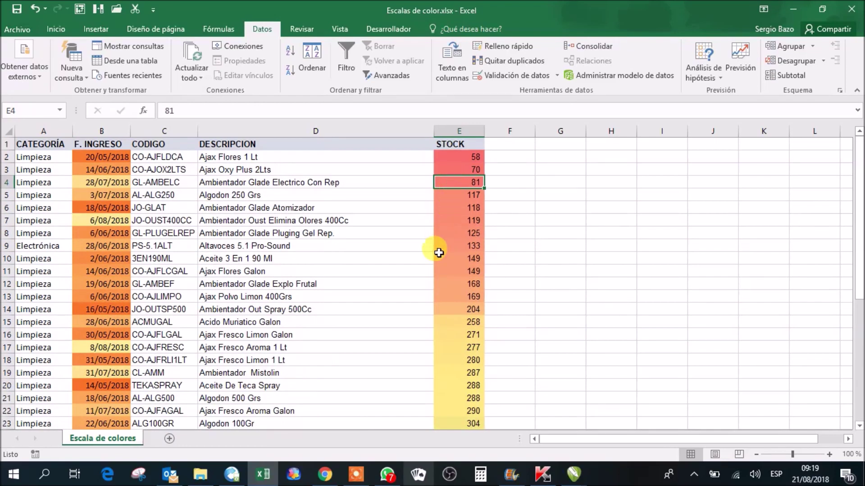
scroll(454, 315, down, 3)
scroll(454, 315, down, 4)
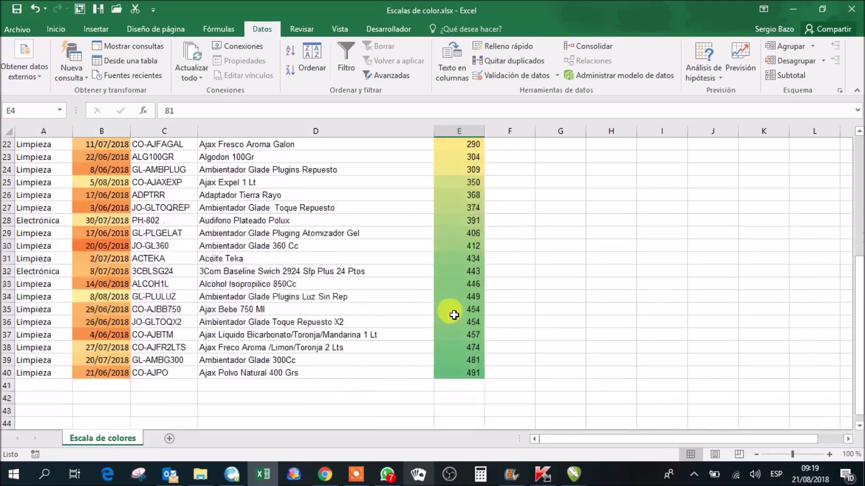
scroll(461, 304, up, 7)
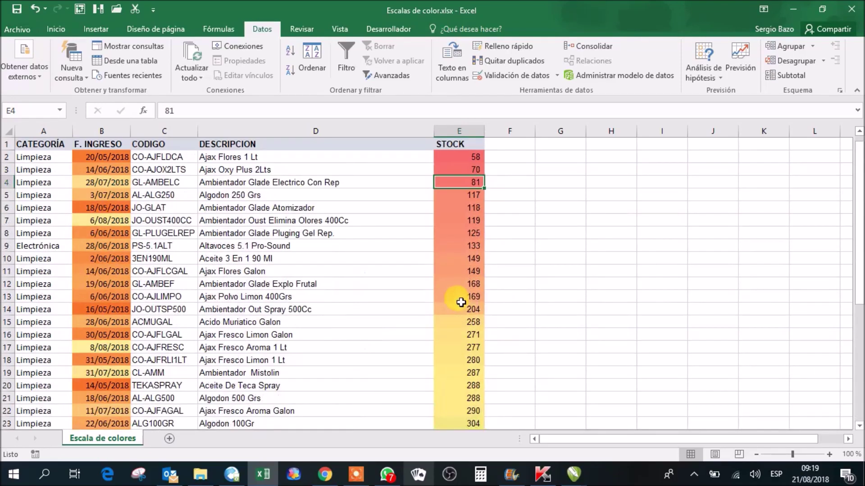
key(ctrl+z)
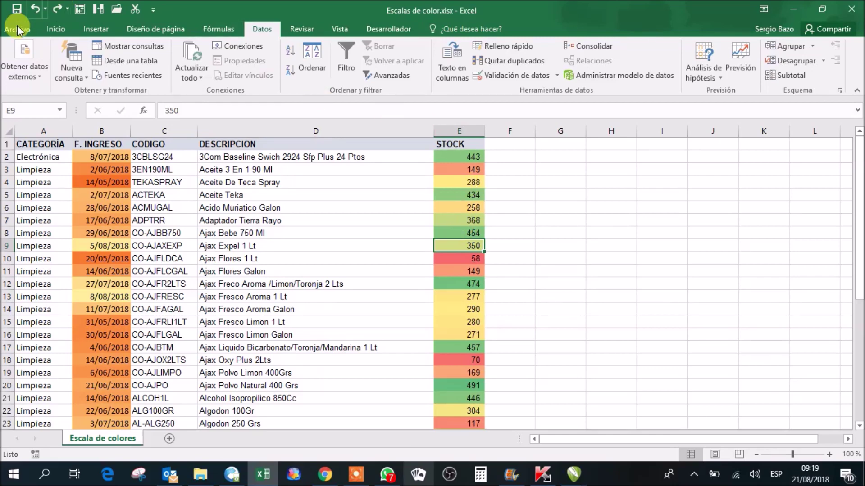
Open the conditional formatting rules manager from the Inicio tab
click(49, 29)
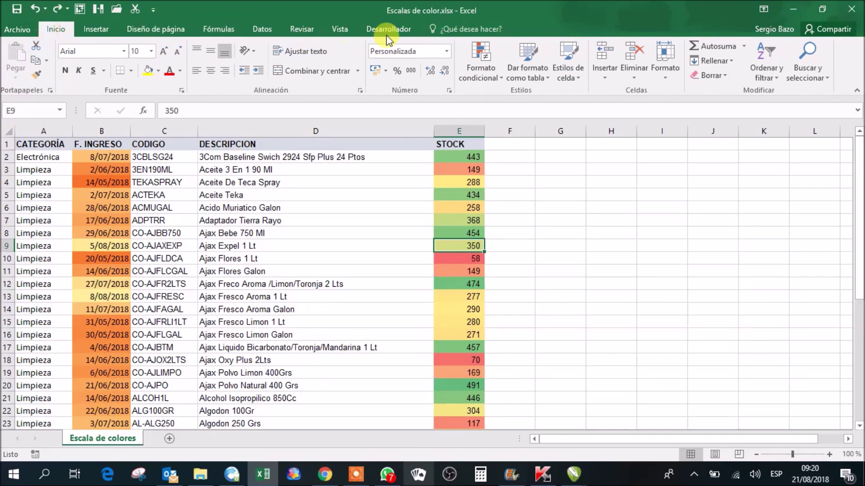
click(490, 71)
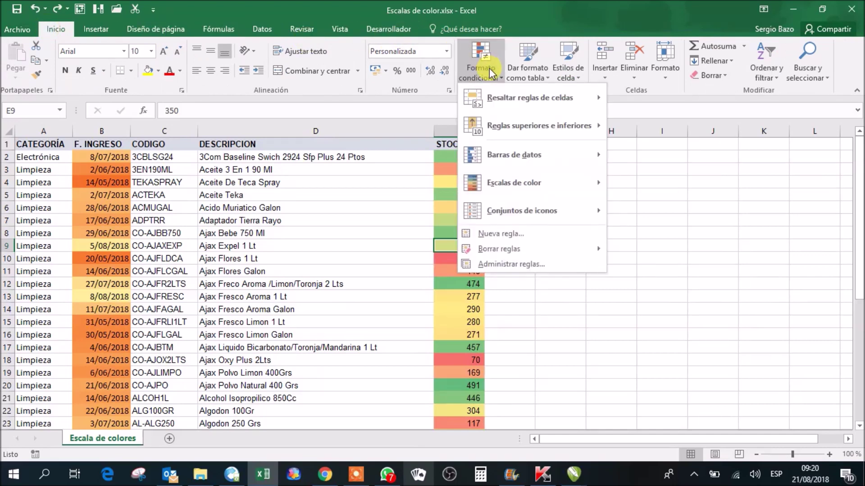
click(519, 265)
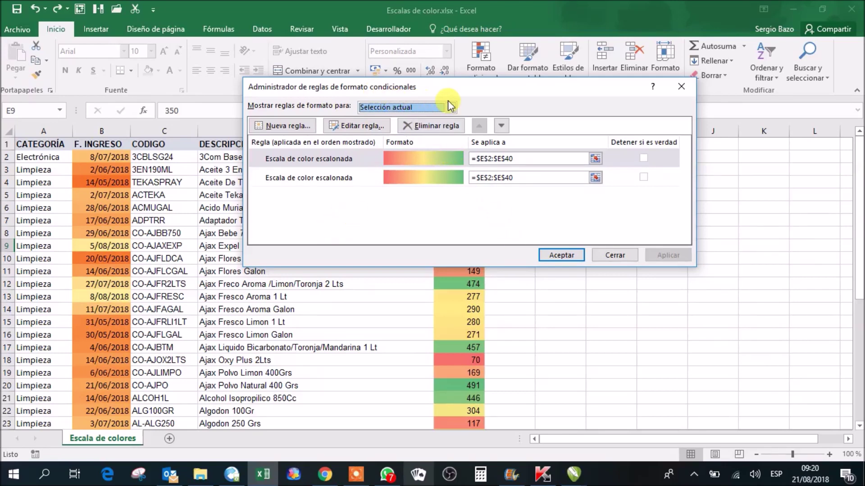
List rules for the current selection and open the first STOCK colour-scale rule for review
click(411, 106)
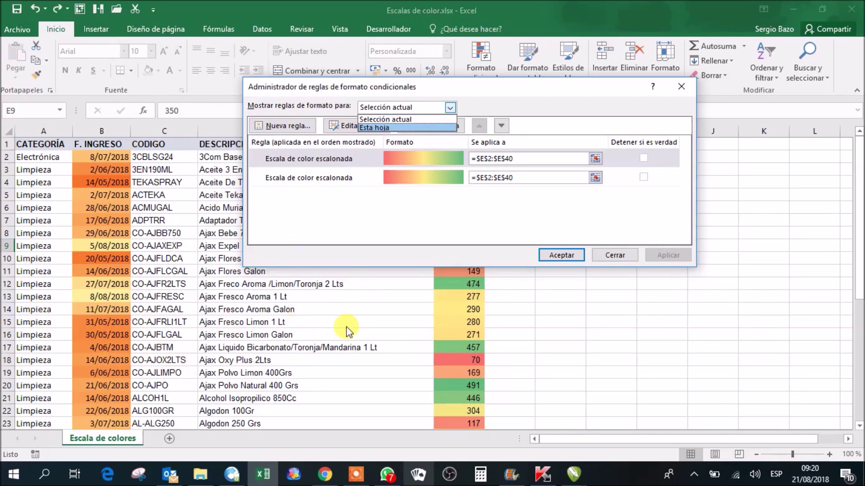
click(401, 117)
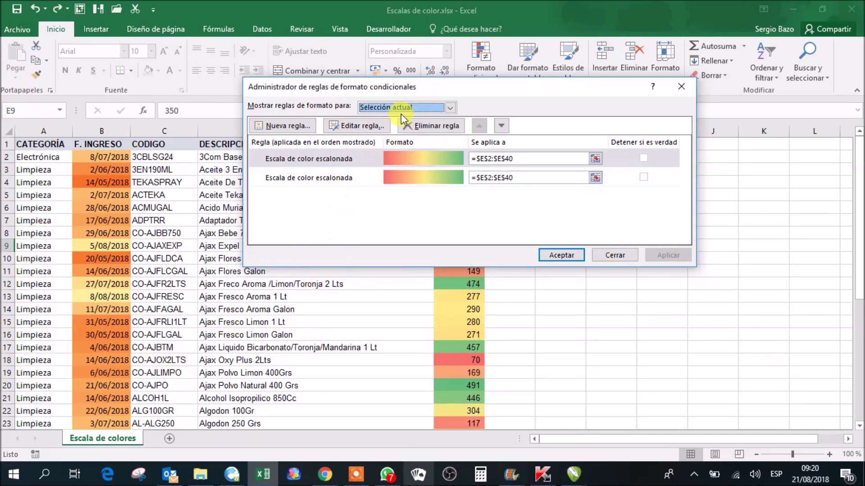
click(310, 160)
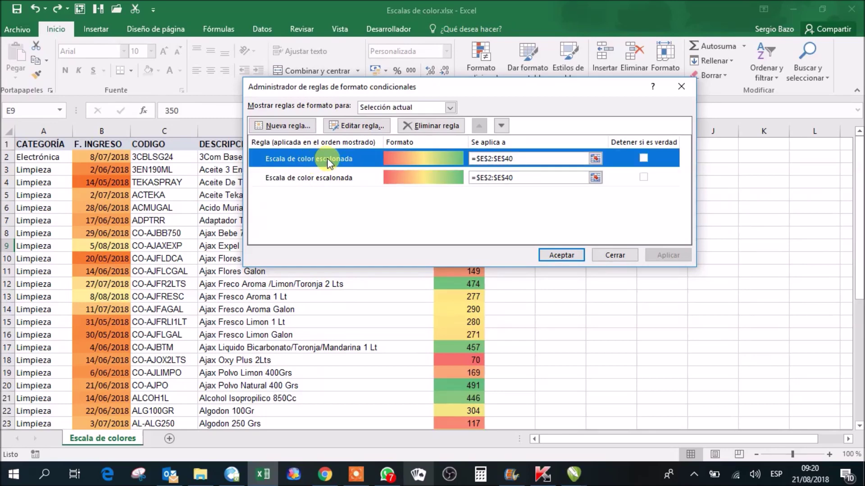
click(355, 123)
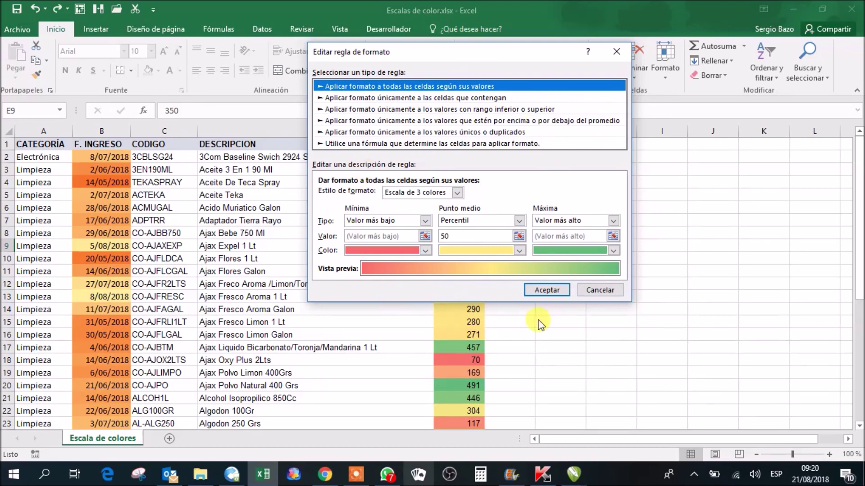
click(606, 296)
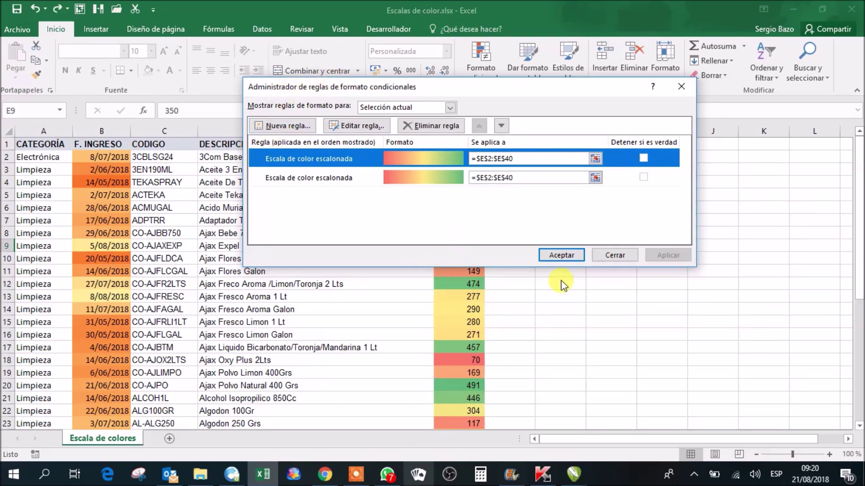
Close the conditional formatting rules manager, leaving the rules unchanged
click(617, 256)
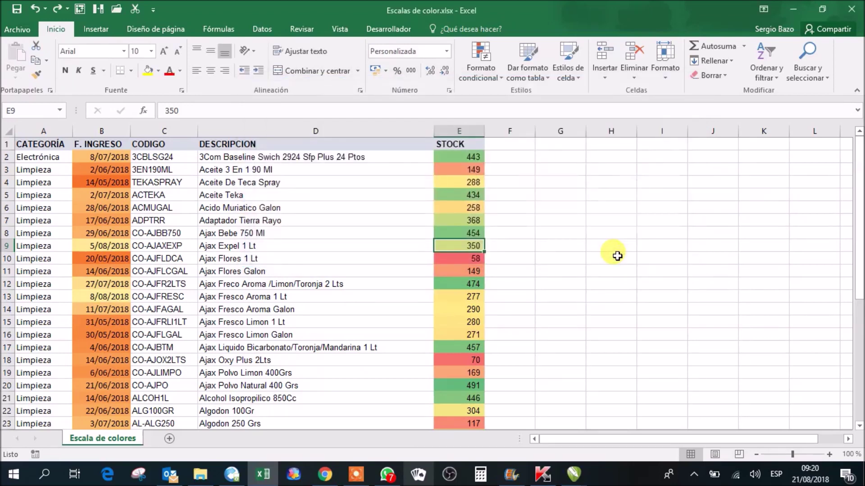
click(484, 67)
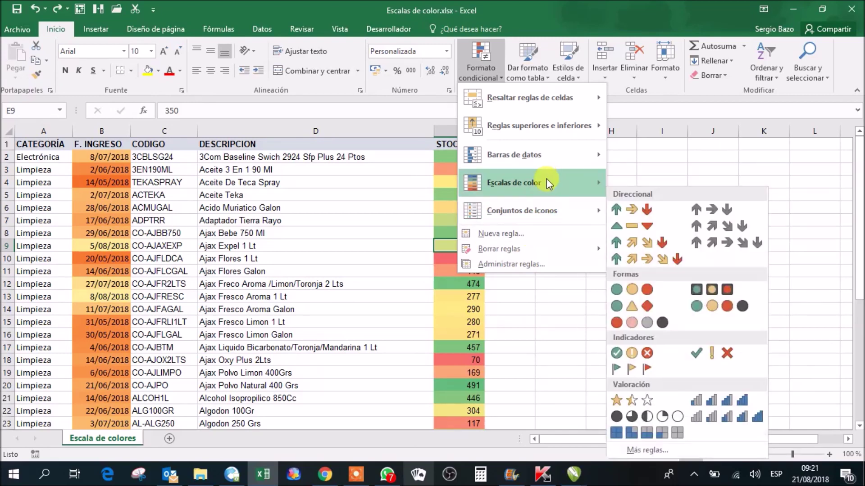
mouse_move(514, 183)
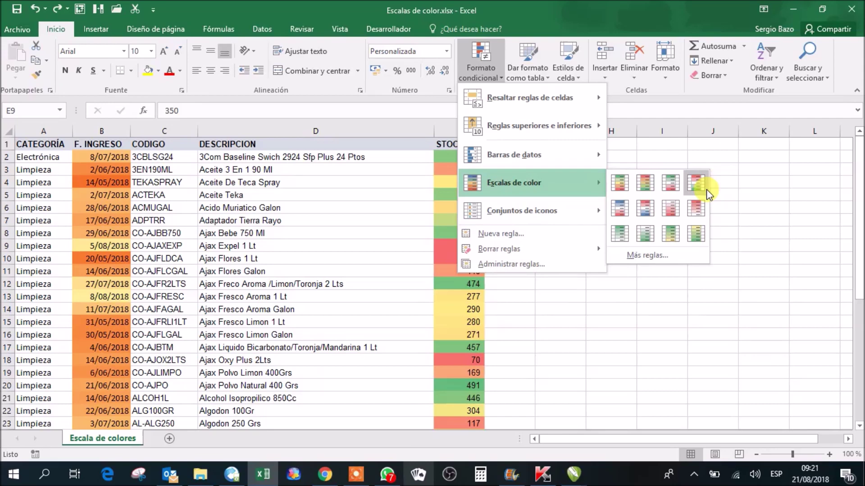
click(647, 255)
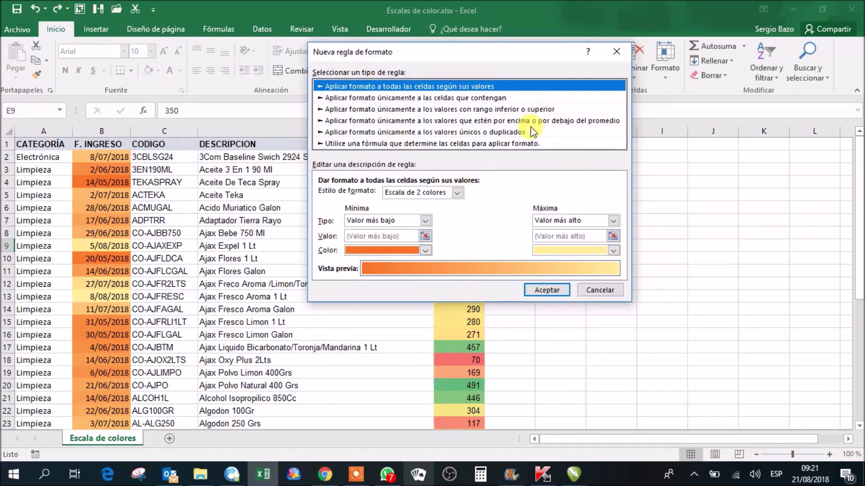
click(609, 288)
click(340, 261)
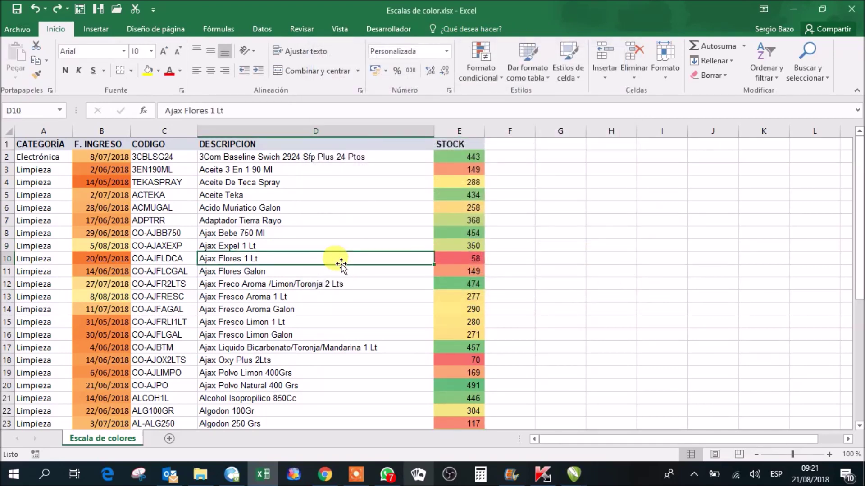